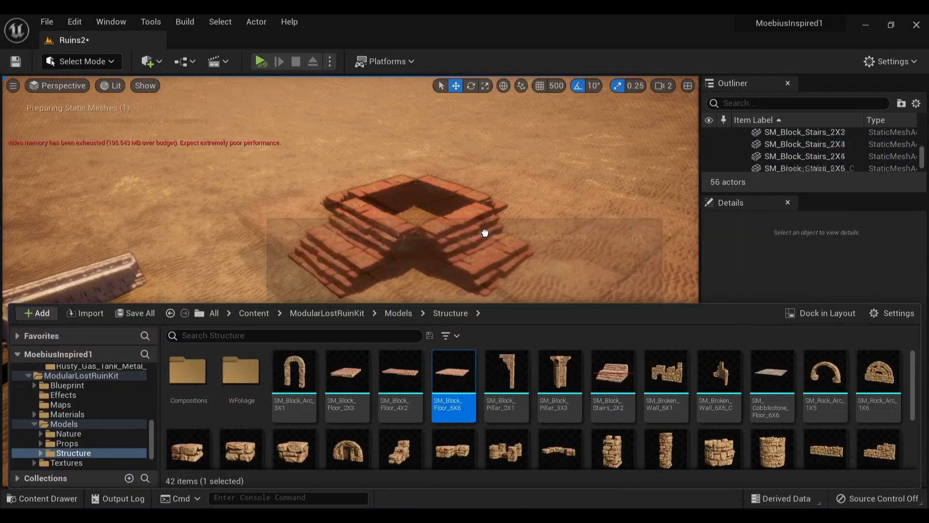
Arrange the block stairs around the square opening and place SM_Symbolic_Structure_4X4 from the ruin kit's Structure folder in the level
left_click_drag(485, 233, 435, 194)
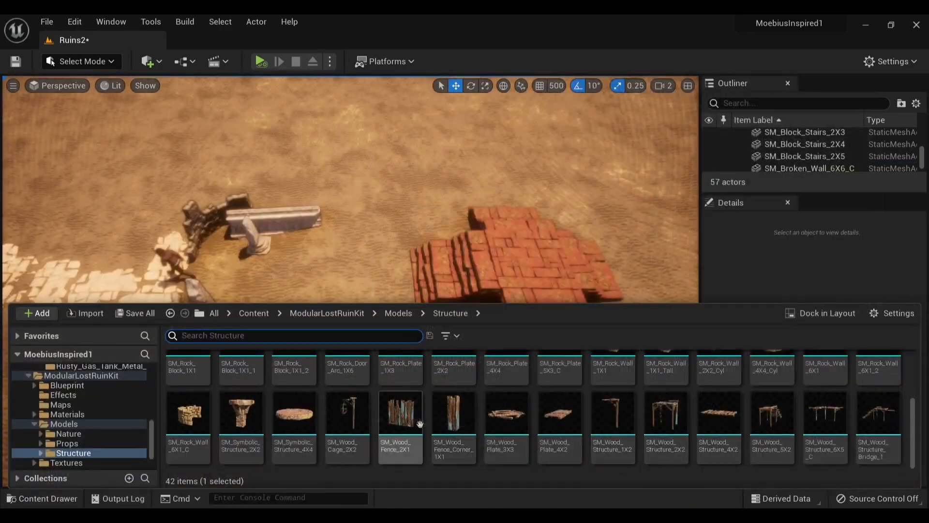
left_click_drag(293, 413, 508, 242)
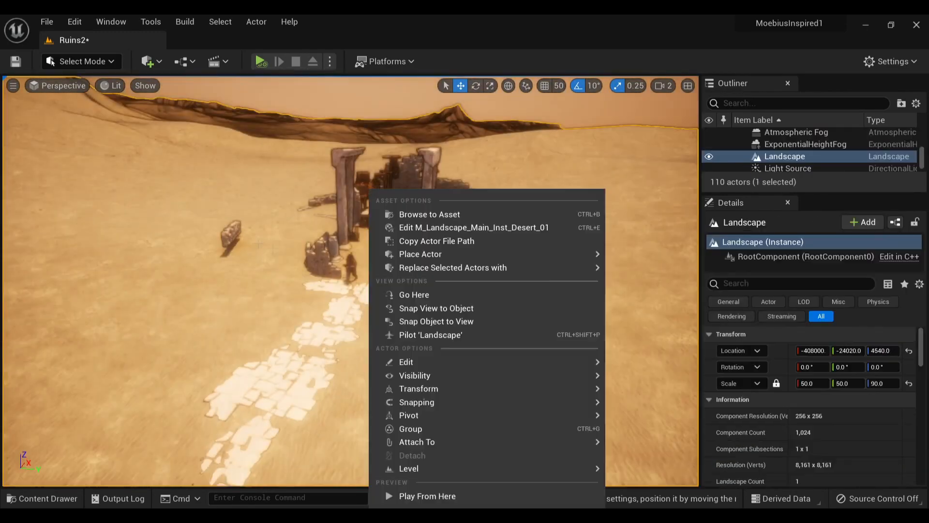
Examine the masked wrestler character in its T-pose preview
key("w")
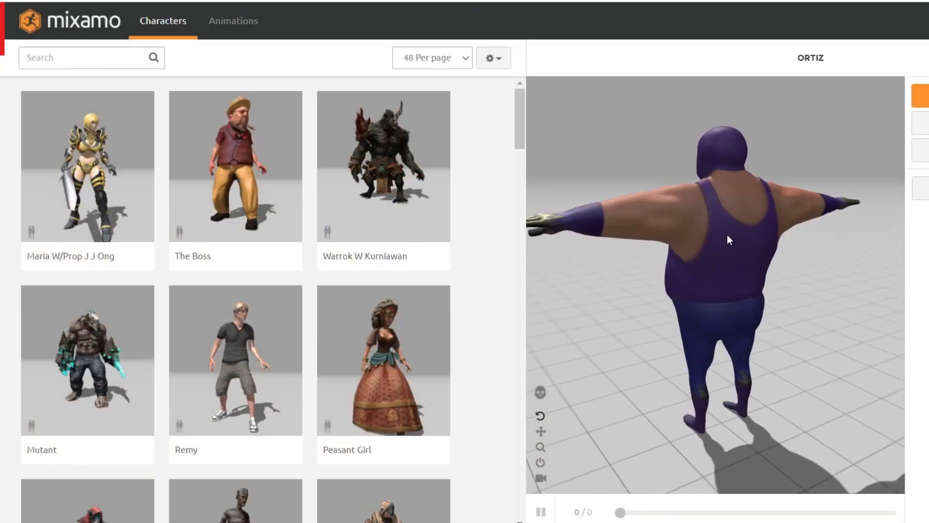
left_click_drag(727, 235, 828, 230)
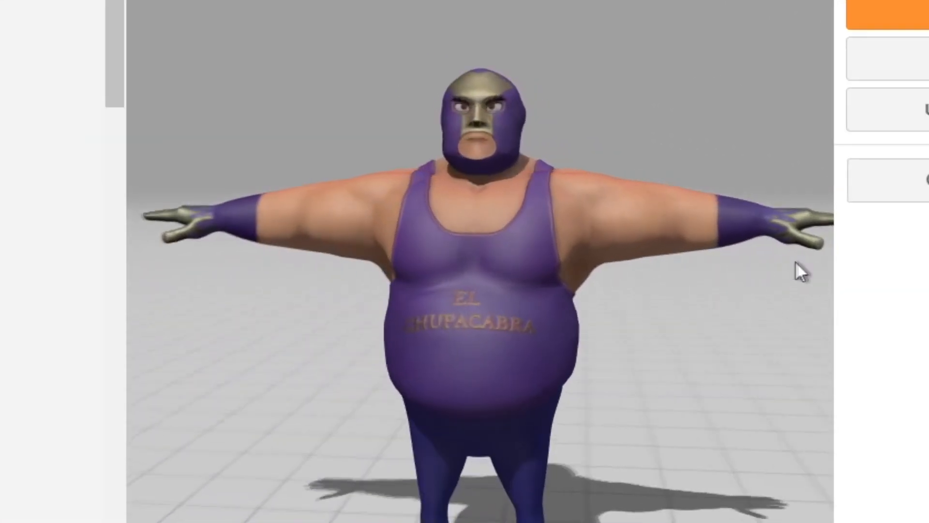
left_click_drag(790, 262, 806, 260)
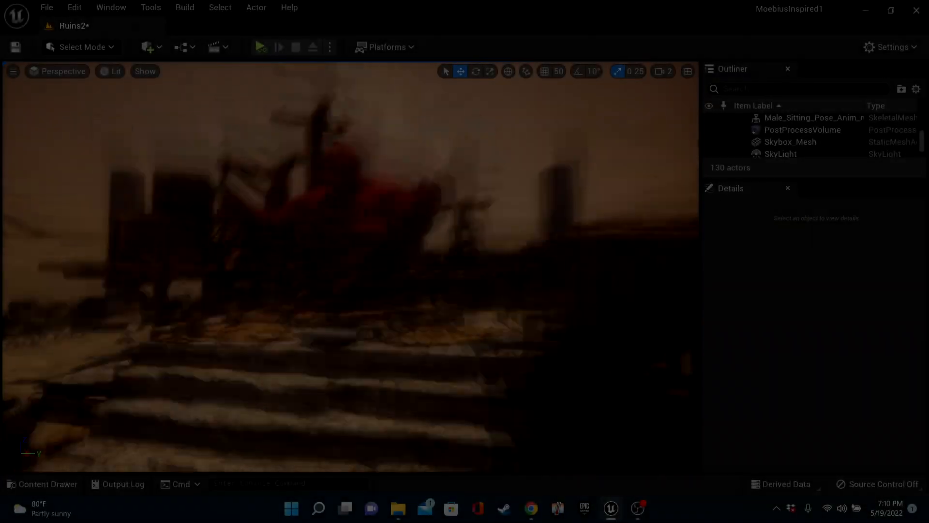
Open the StarterContent Materials folder, then place a torus on the stone steps before the red figure and select it
left_click(44, 482)
double_click(437, 357)
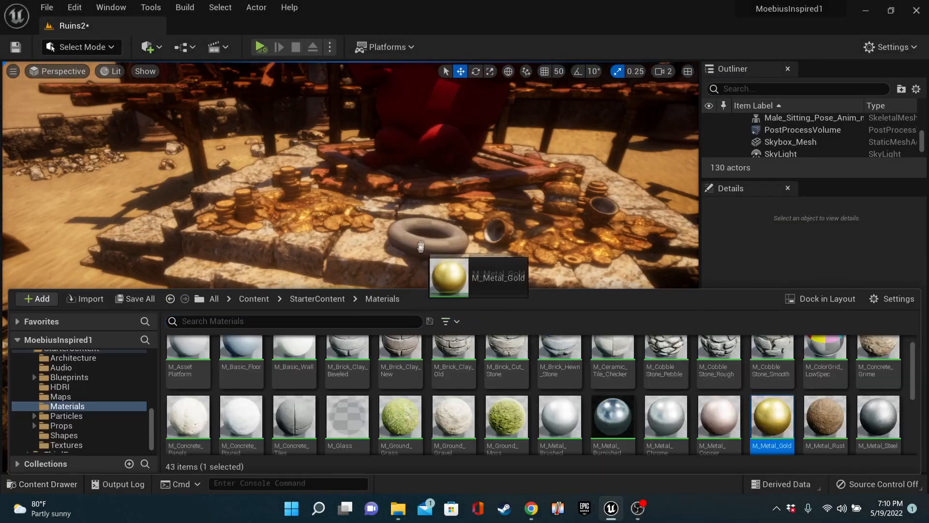
left_click_drag(421, 246, 420, 238)
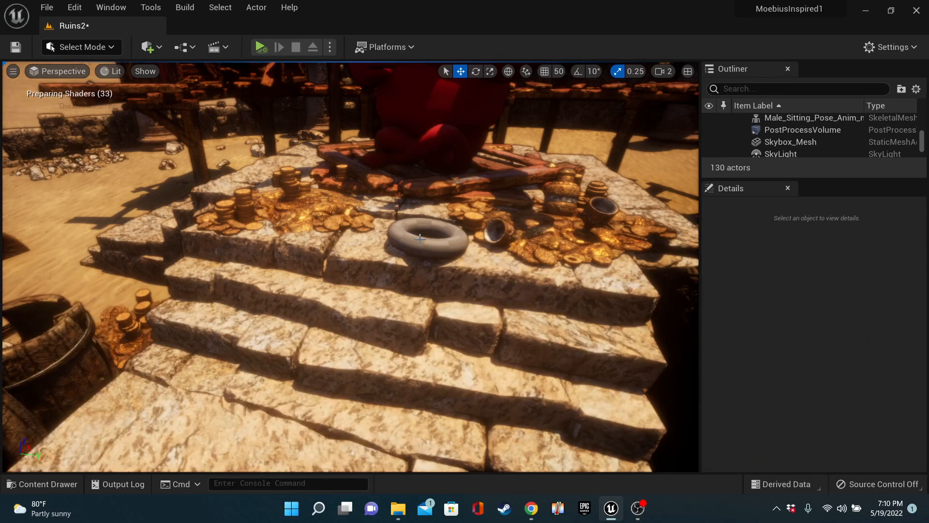
left_click(419, 245)
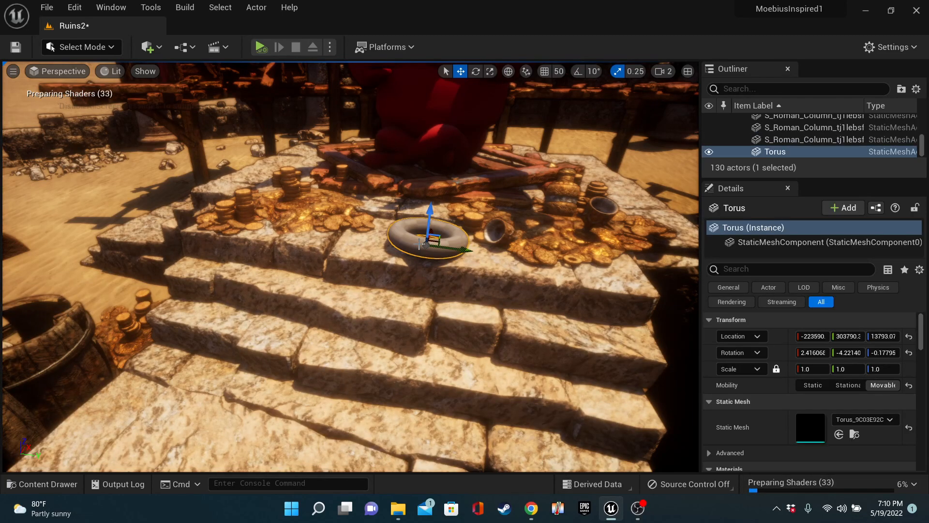
scroll(778, 424, "down", 2)
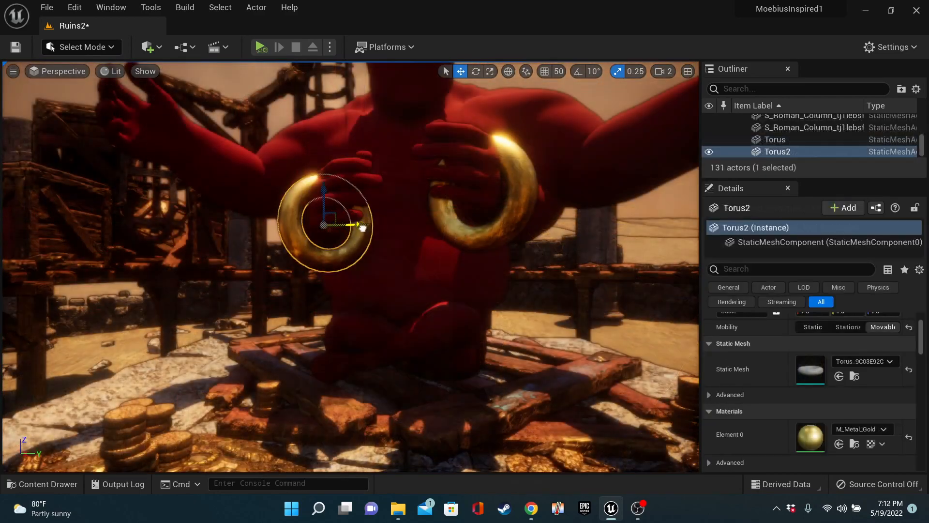
Fit the gold torus bracelets around the wrists of the red figure's two inner arms
right_click_drag(362, 228, 361, 261)
left_click(357, 305)
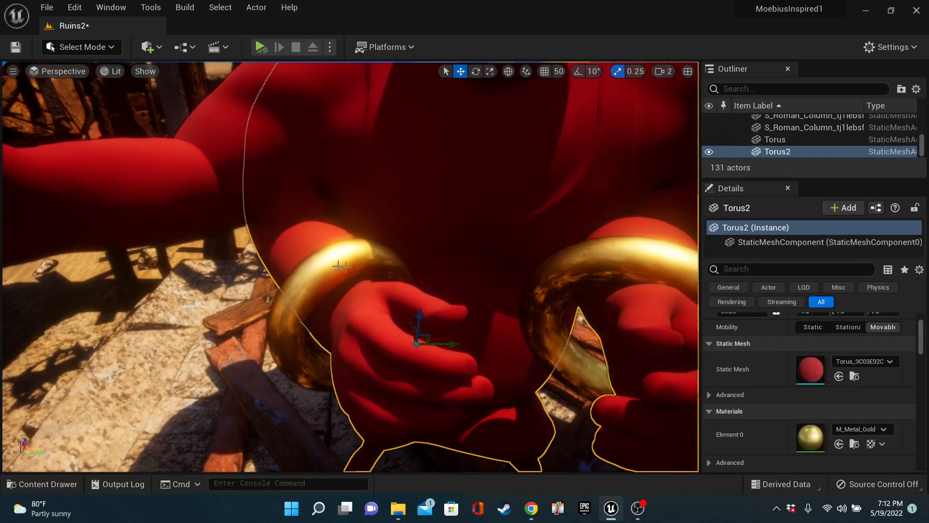
left_click(339, 264)
left_click_drag(341, 279, 341, 278)
left_click_drag(377, 311, 386, 311)
key("Escape")
Duplicate the gold torus and fit the copy around one of the red figure's outstretched outer wrists
right_click_drag(386, 311, 433, 295)
left_click(432, 260)
left_click(431, 260)
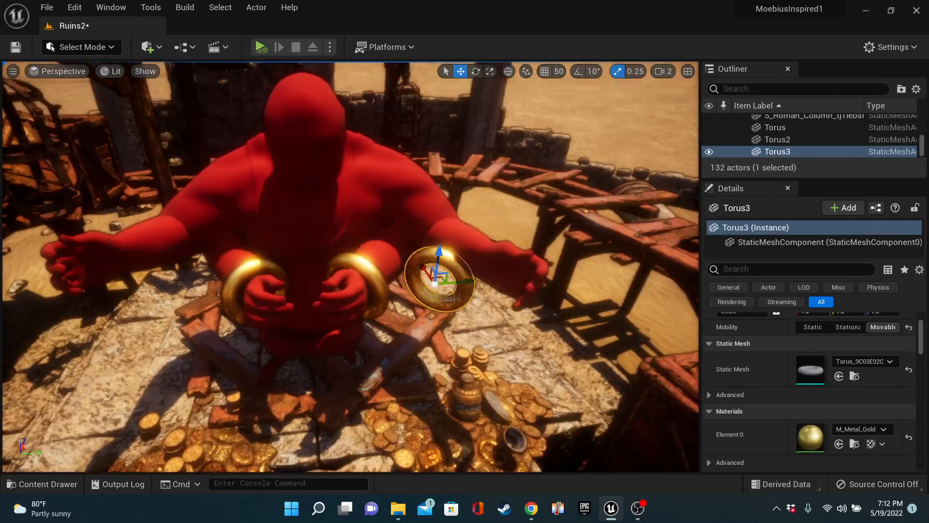
left_click_drag(474, 280, 509, 277)
right_click_drag(508, 278, 503, 242)
Copy the gold bracelet across to the red figure's opposite outstretched wrist
left_click_drag(493, 242, 140, 242, "alt")
key("Escape")
right_click_drag(349, 262, 348, 218)
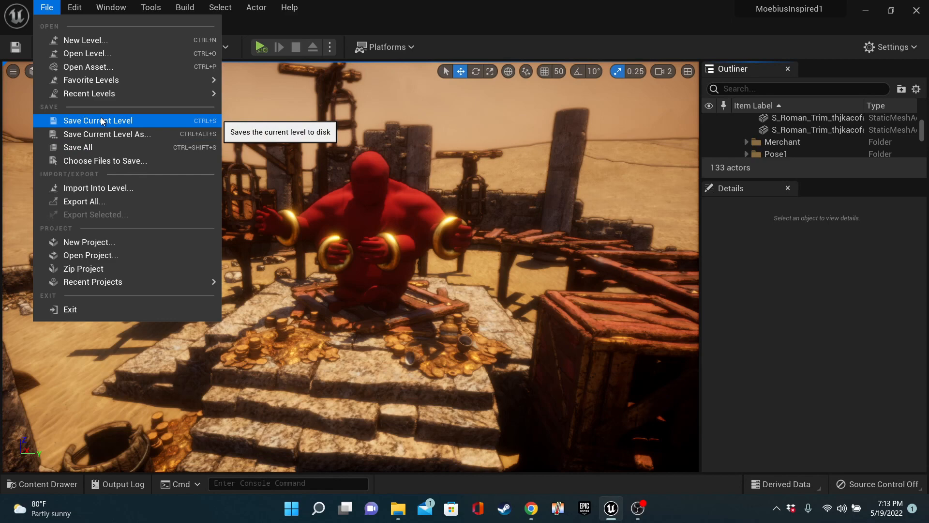
Save the Ruins2 level
left_click(101, 121)
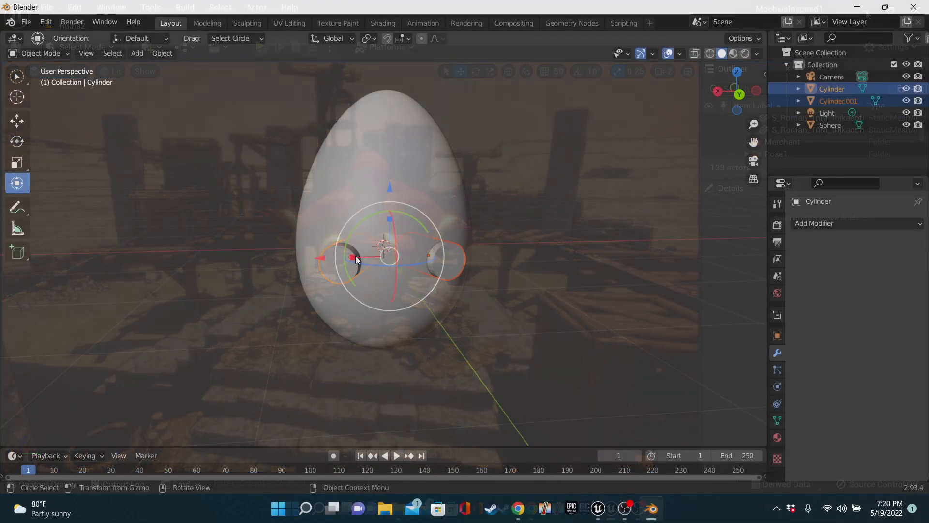
left_click_drag(356, 259, 344, 260)
middle_click_drag(576, 213, 402, 285)
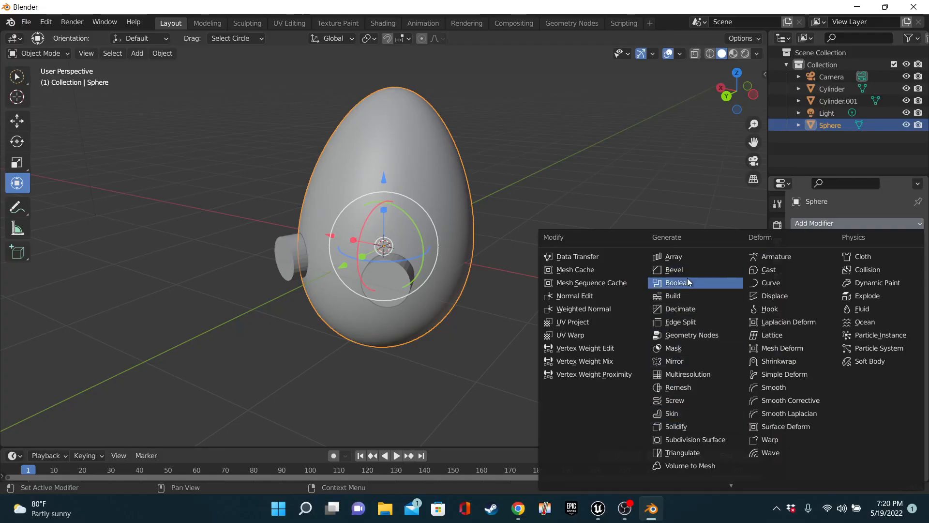
In Blender, add a Boolean difference modifier to the egg-shaped Sphere, using Cylinder.001 as the cutting object
left_click(690, 282)
left_click(876, 277)
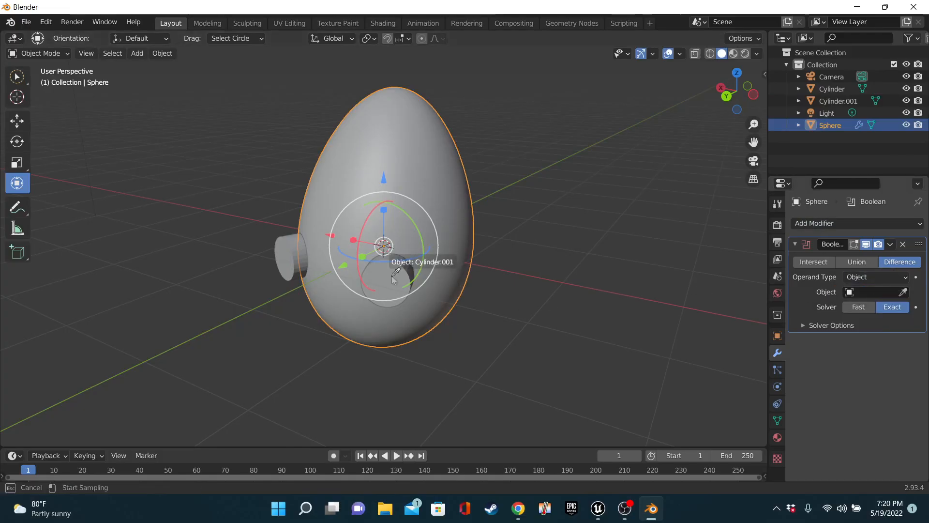
left_click(871, 102)
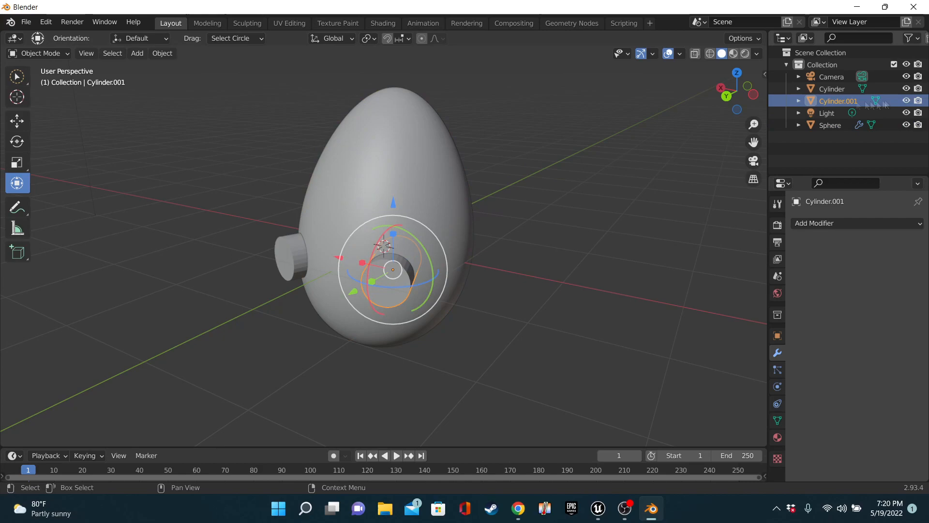
left_click(837, 126)
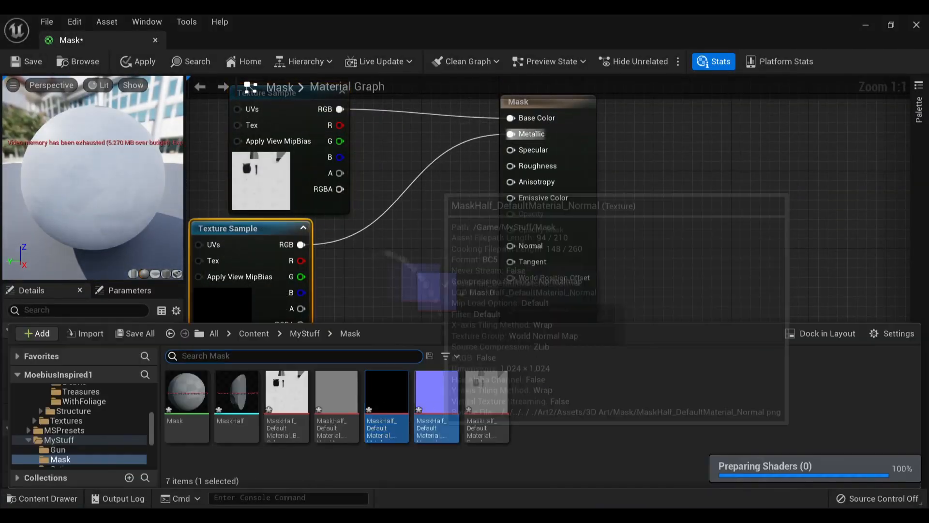
Connect the second texture sample to the Roughness input of the Mask material in Unreal Engine
left_click_drag(291, 330, 506, 170)
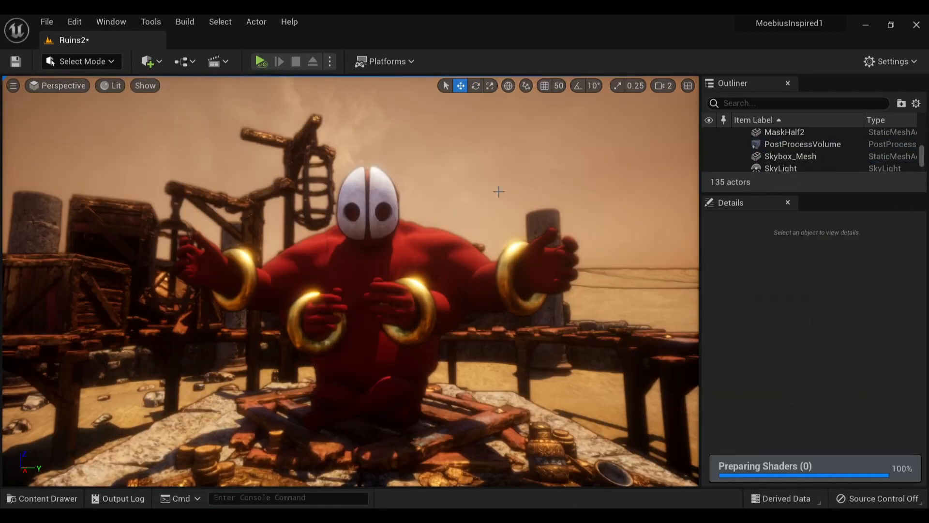
Place Male_Standing_Pose_Anim from the Pilot Poses folder in the level, facing the merchant's steps
key("s")
key("w")
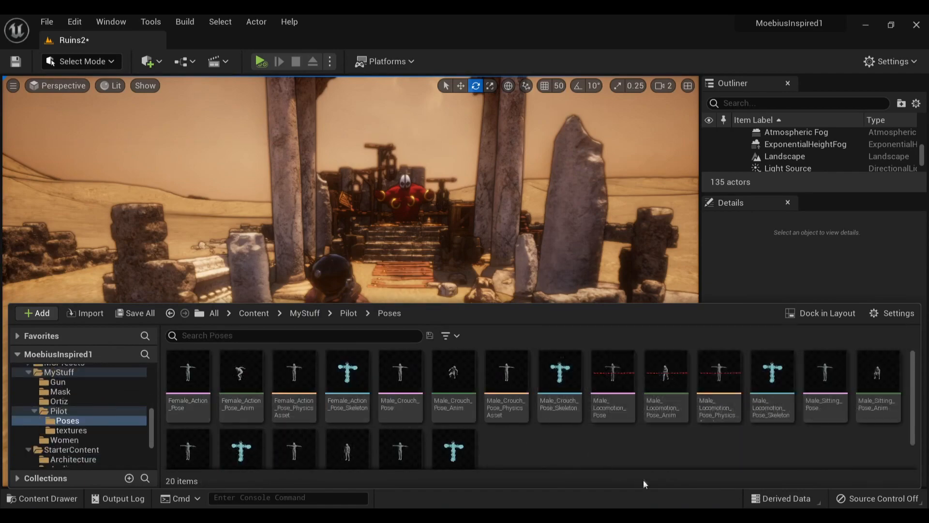
left_click(348, 417)
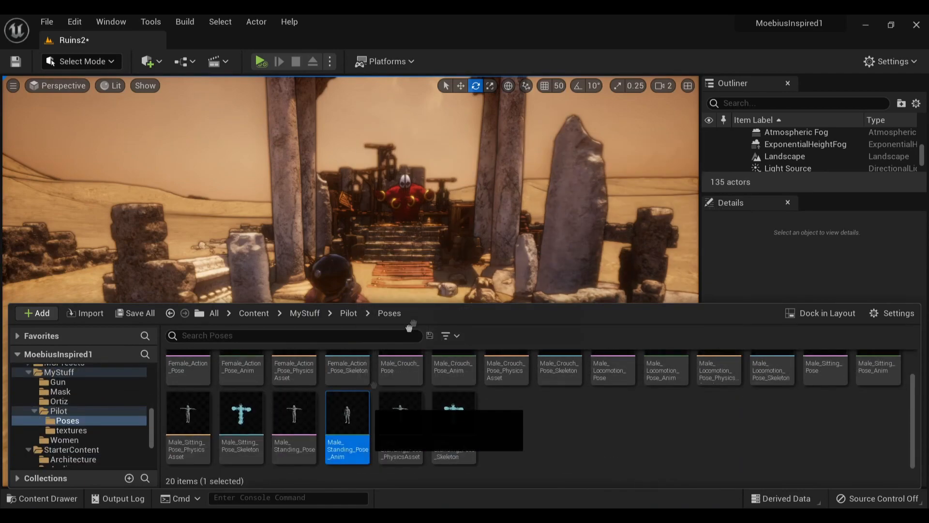
left_click_drag(349, 416, 364, 326)
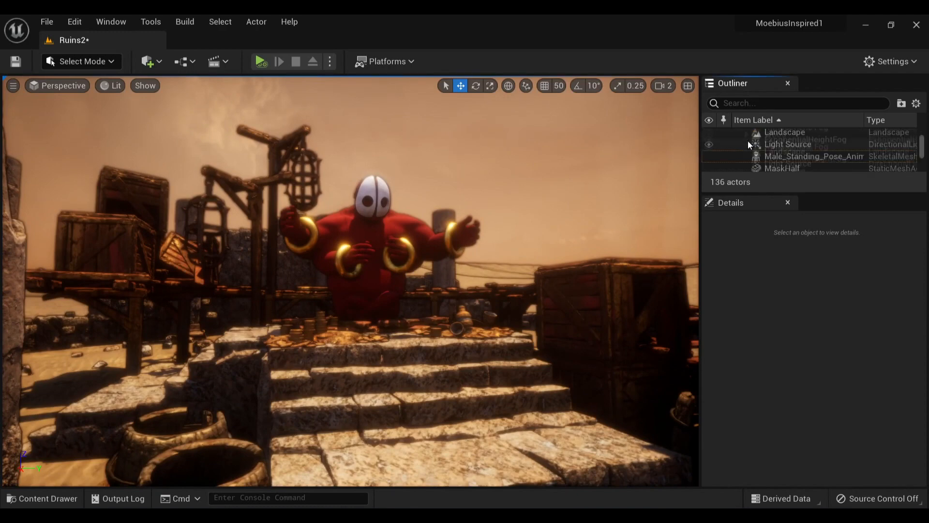
Try the CelShaderColouredPencil preset in the PostProcessVolume's post process materials
left_click_drag(748, 141, 815, 147)
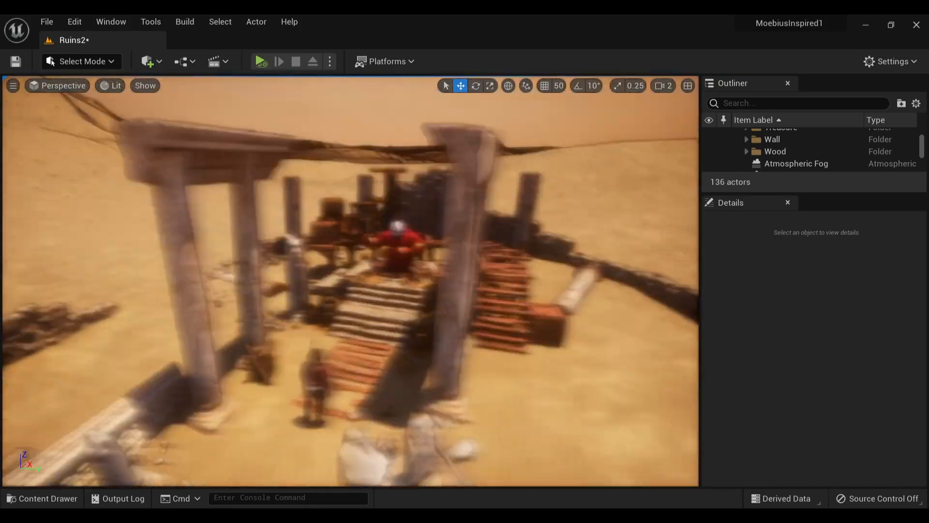
key("w")
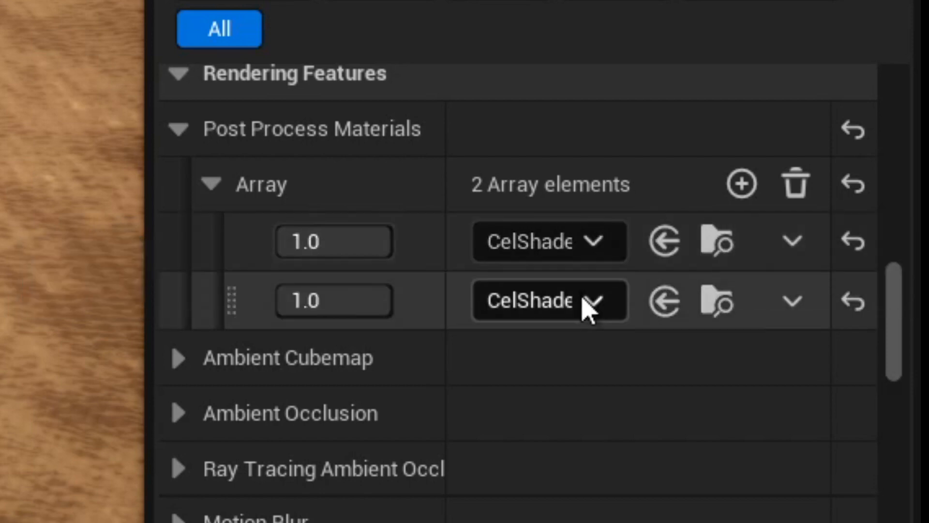
scroll(532, 174, "up", 3)
scroll(528, 171, "up", 10)
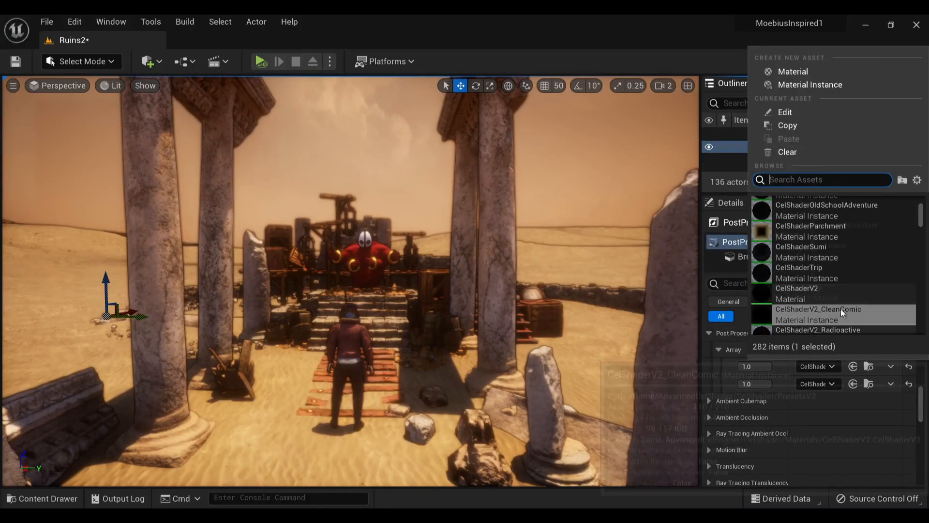
left_click(844, 292)
left_click(825, 384)
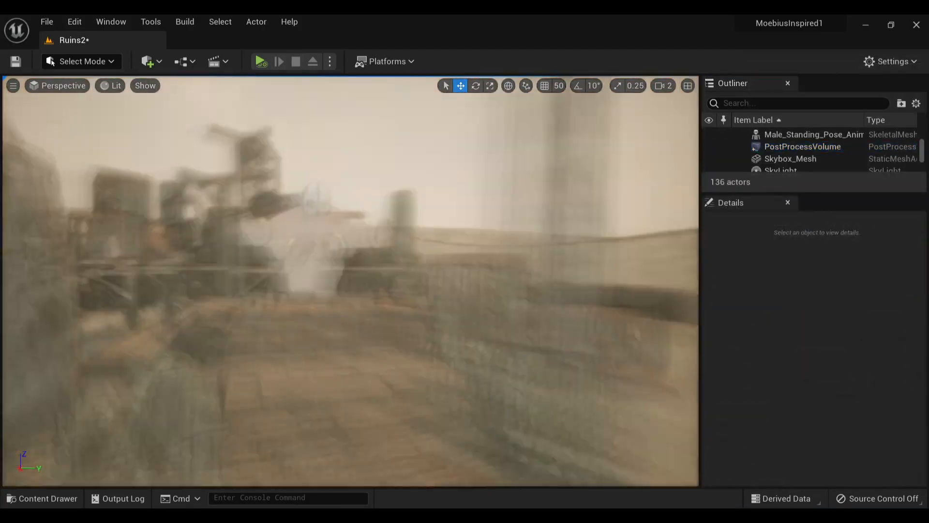
right_click(569, 191)
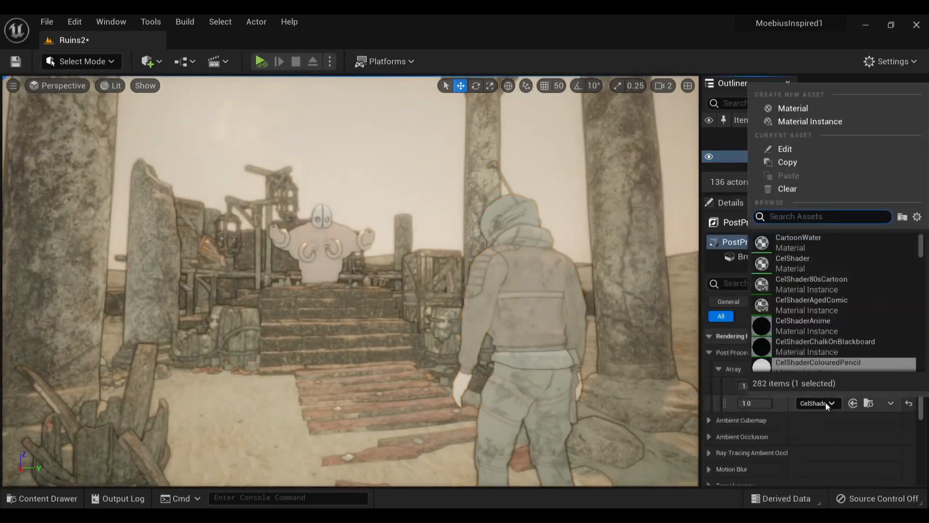
Try other cel shader presets in both post process material slots of the PostProcessVolume
key("Up")
key("Up")
key("Up")
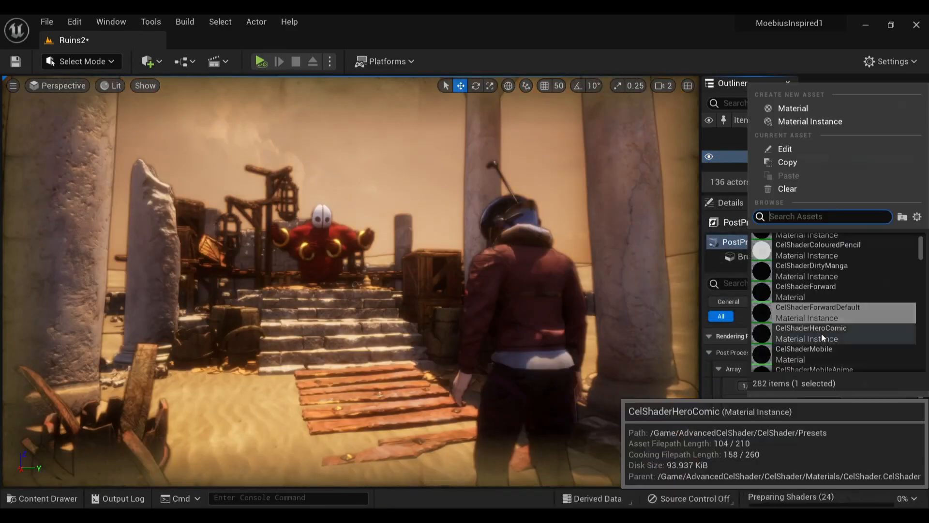
left_click(821, 333)
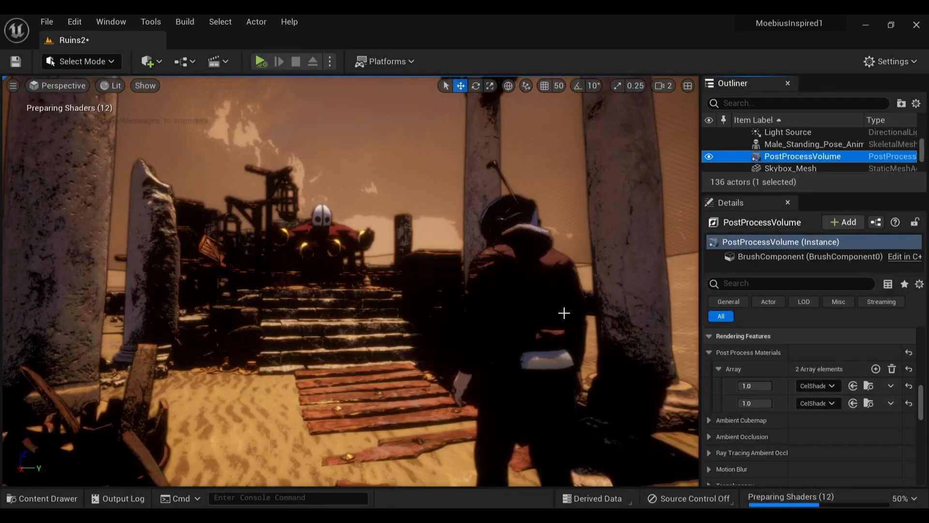
left_click(818, 386)
left_click(807, 264)
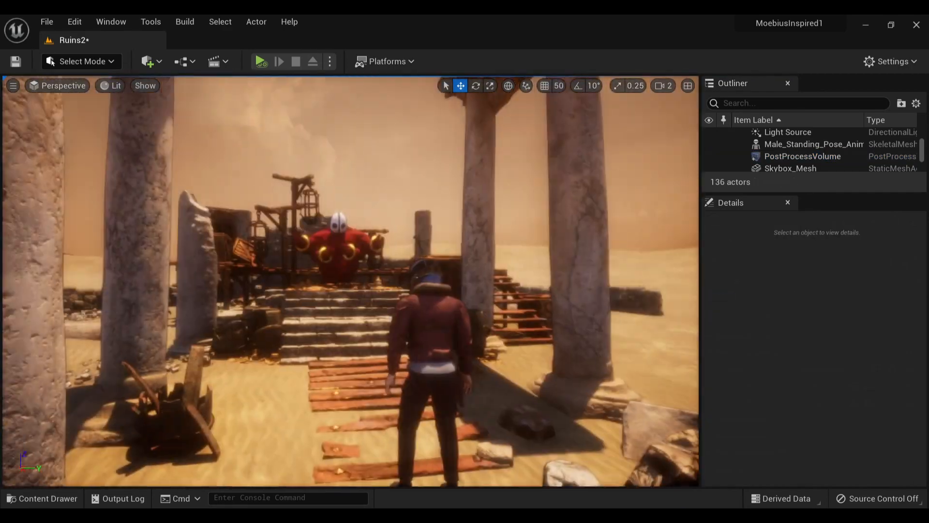
Try further presets in the second post process material slot and vary the blend weights of both slots
left_click(817, 403)
left_click(823, 310)
left_click(813, 404)
left_click(833, 311)
left_click(759, 405)
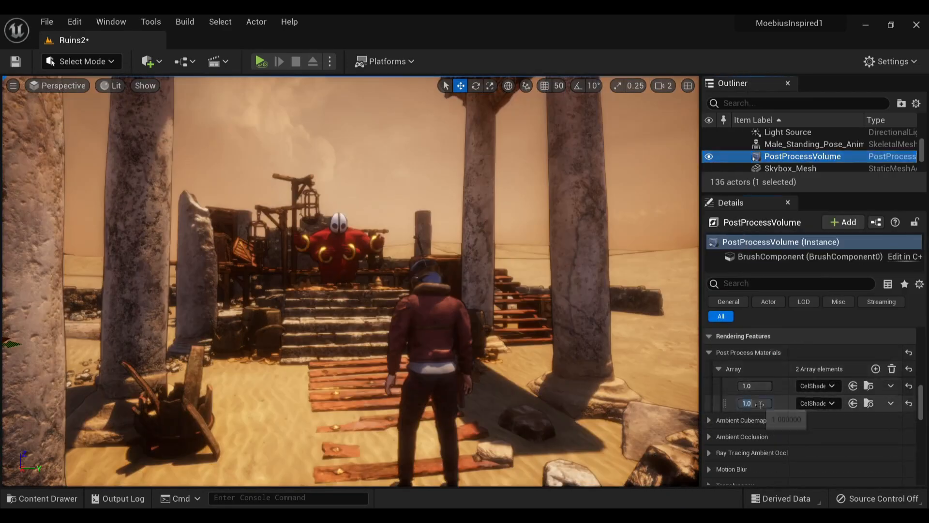
left_click_drag(763, 385, 760, 385)
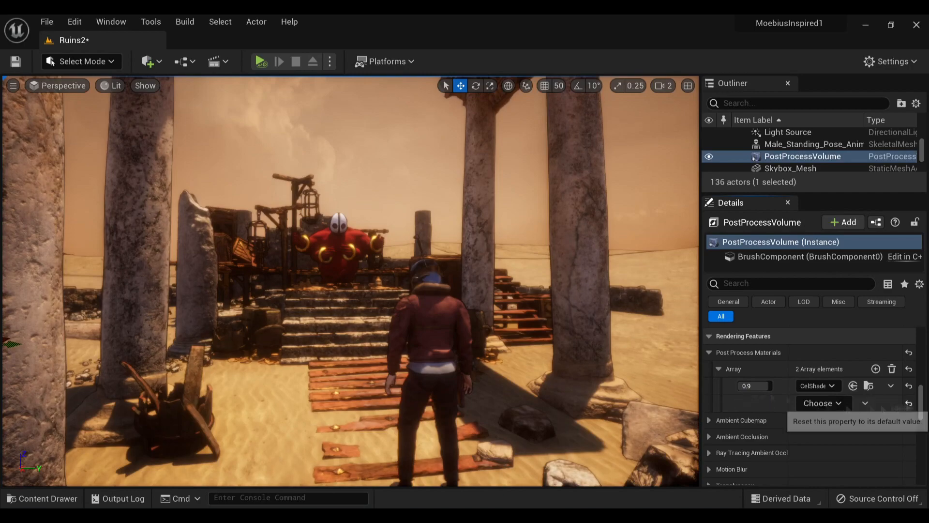
left_click(823, 403)
scroll(803, 296, "down", 3)
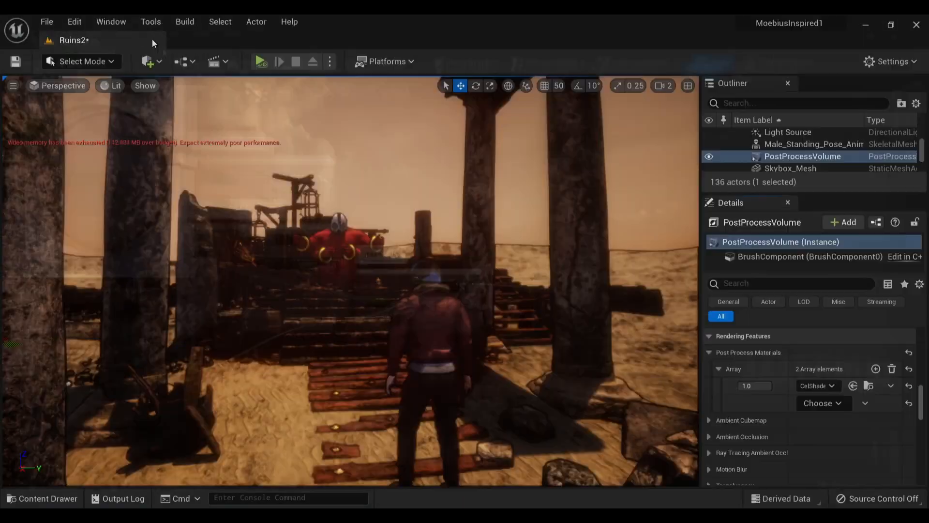
Choose new cel shader materials for the PostProcessVolume's two material slots and adjust their blend weights
left_click(818, 386)
left_click(841, 314)
mouse_move(771, 386)
left_mouse_down()
mouse_move(739, 386)
mouse_move(771, 386)
mouse_move(739, 386)
mouse_move(771, 386)
mouse_move(738, 386)
mouse_move(739, 403)
mouse_move(770, 403)
left_mouse_up()
left_click(829, 403)
left_click(833, 339)
left_click_drag(739, 385, 739, 385)
mouse_move(770, 403)
left_mouse_down()
mouse_move(741, 404)
mouse_move(760, 403)
left_mouse_up()
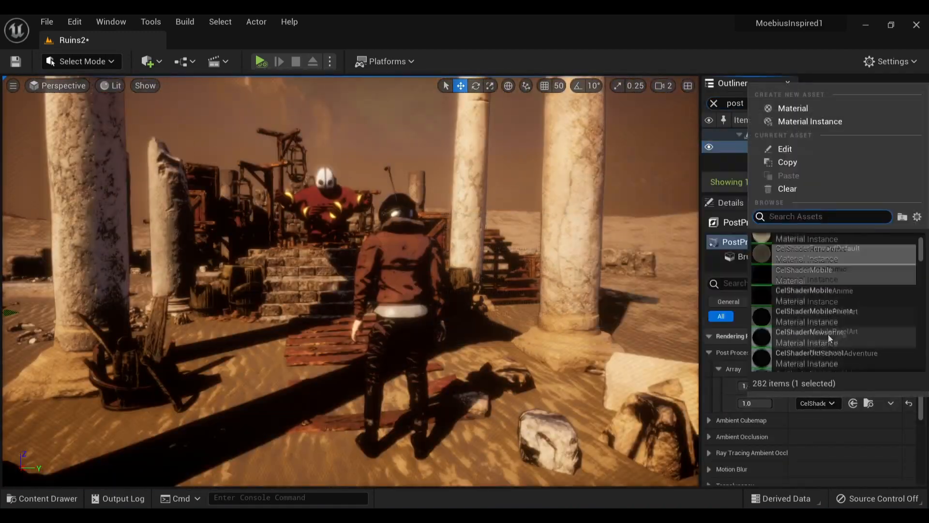
left_click(828, 335)
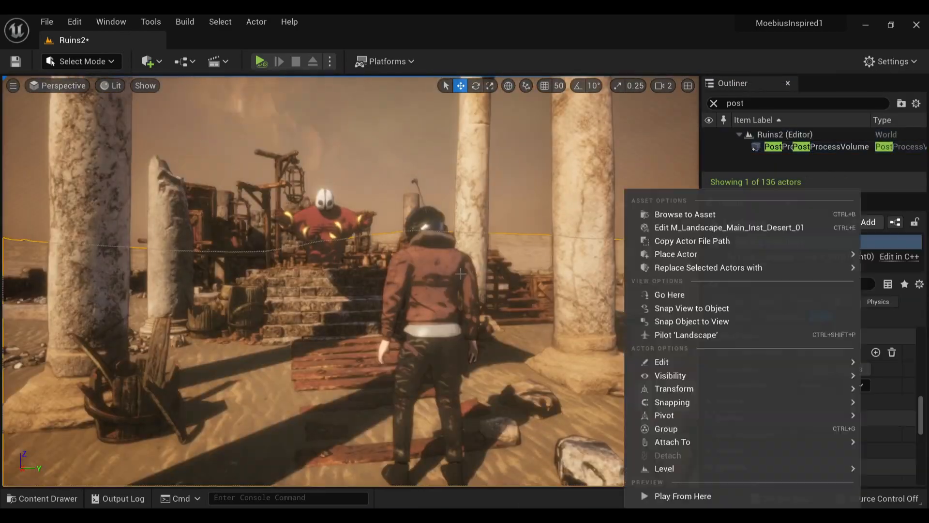
left_click_drag(755, 386, 751, 386)
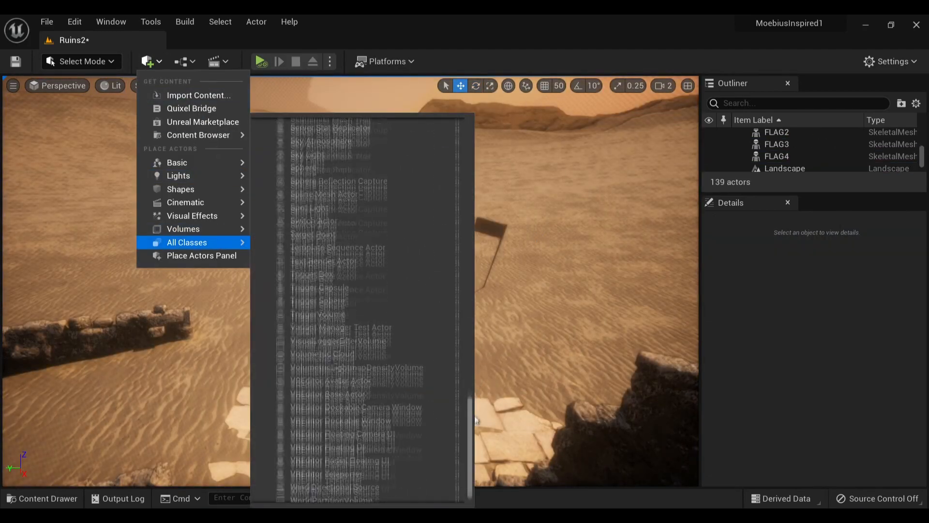
Place a robed stone statue in the middle of the scattered Roman floor tiles on the sand
left_click(335, 487)
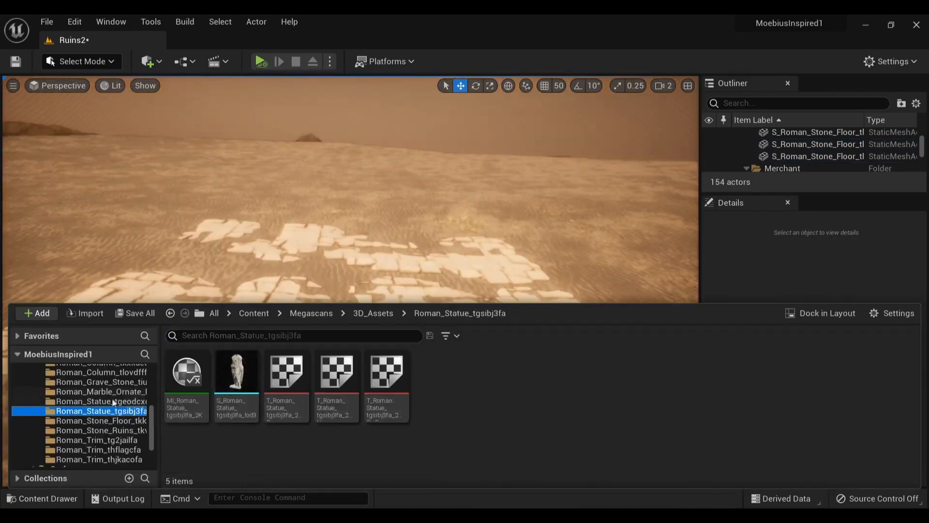
left_click_drag(234, 369, 354, 286)
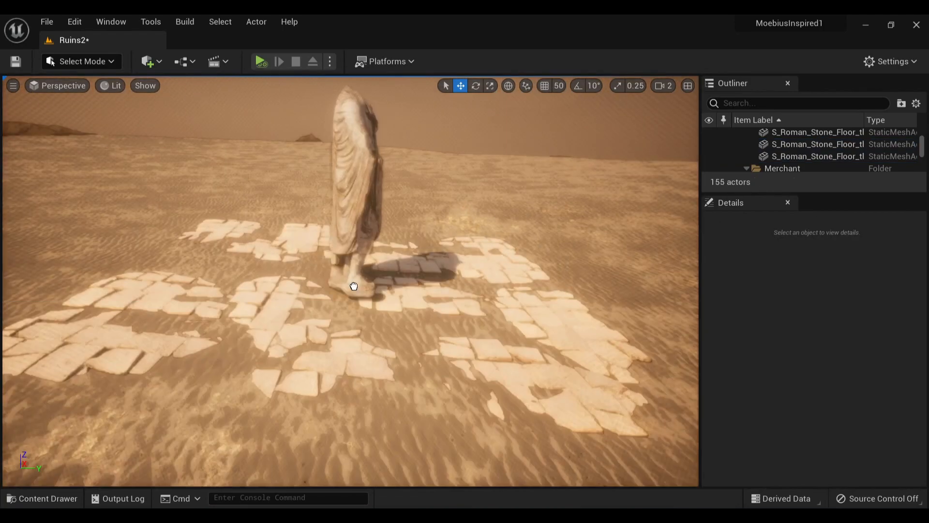
Place the Roman grave stone mesh from the Megascans 3D assets on the sand beside the robed statue
scroll(766, 370, "up", 10)
left_click(814, 383)
type("0.5")
key("Return")
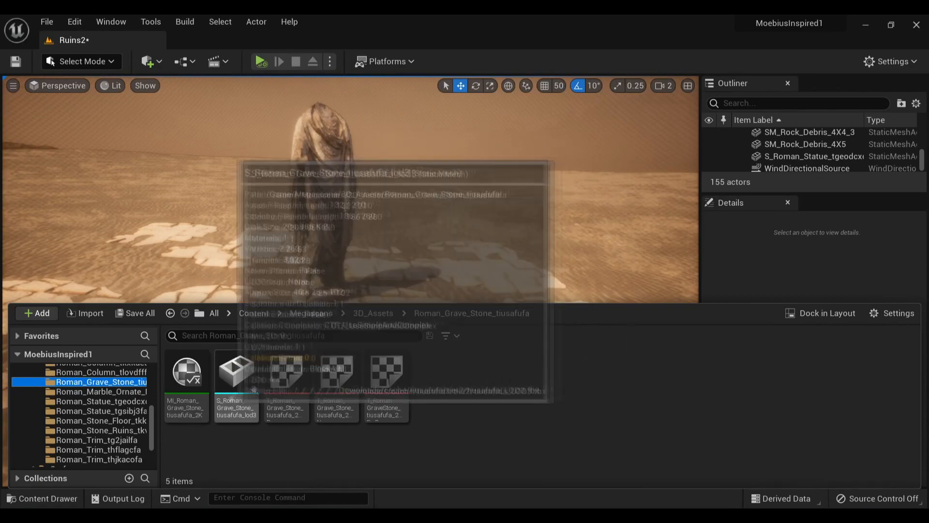
left_click_drag(253, 389, 341, 271)
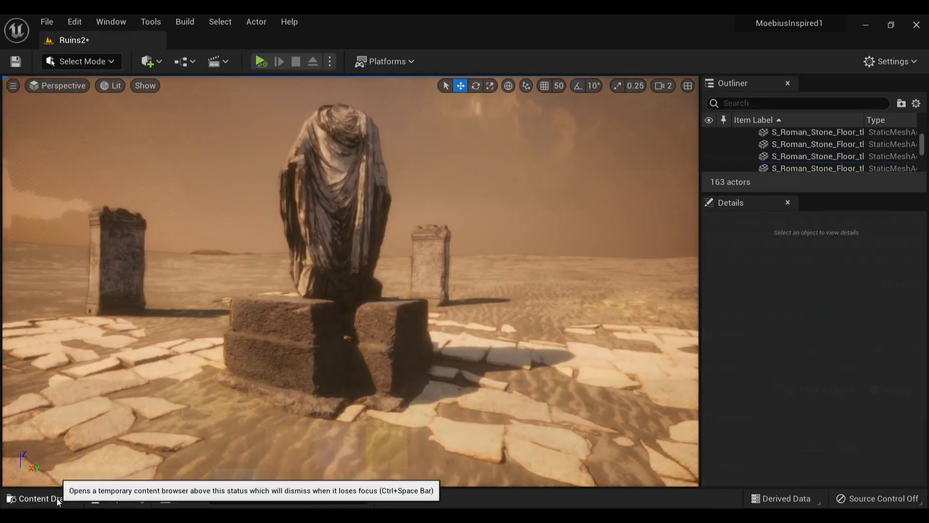
Adjust the position of the pistol in the foreground of the ruins
left_click(43, 498)
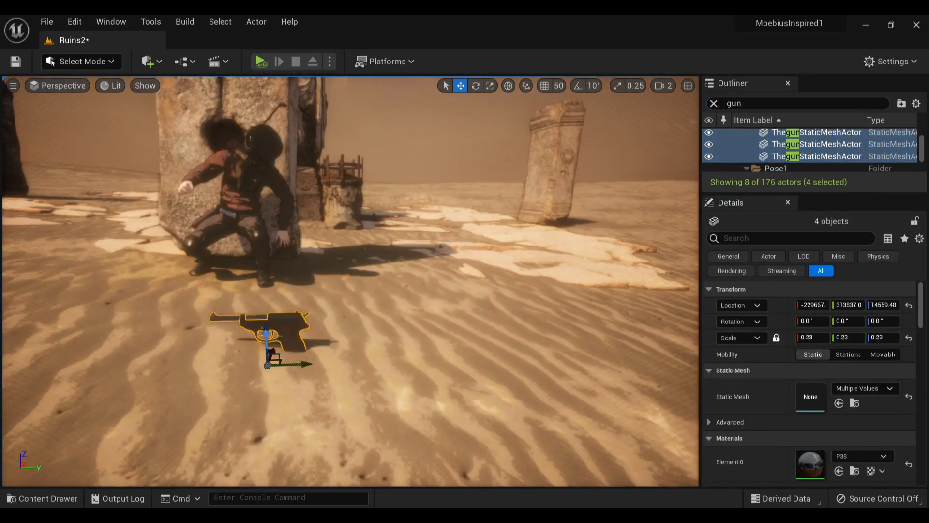
left_click_drag(264, 332, 262, 250)
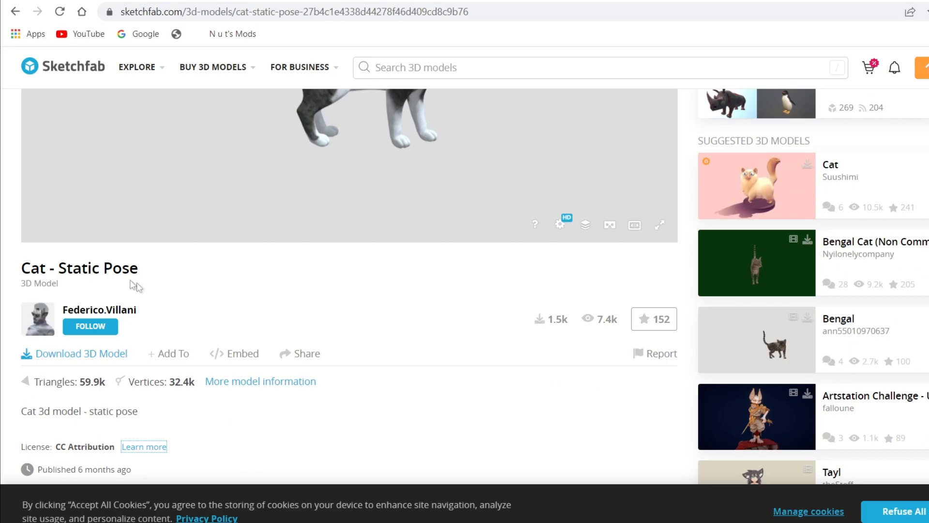
Download the "Cat - Static Pose" model from Sketchfab and import it into an empty Blender scene
left_click(103, 357)
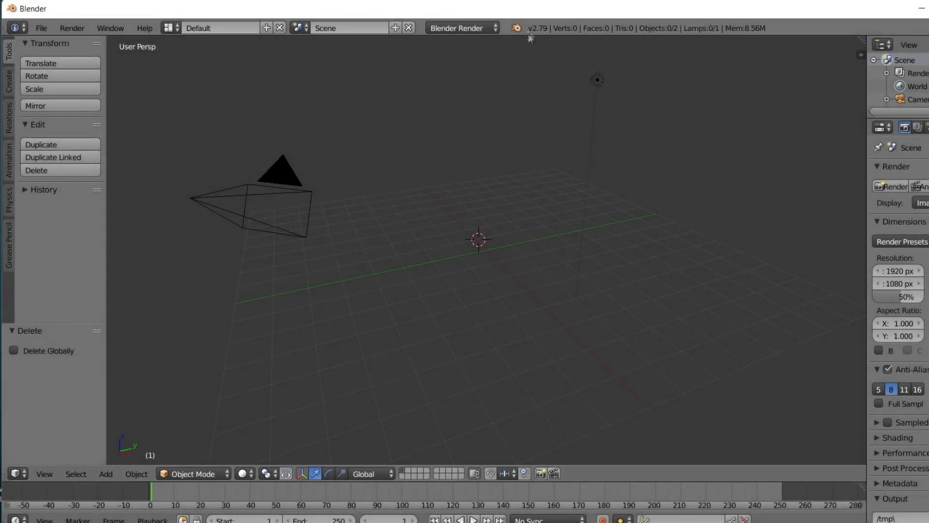
left_click(41, 27)
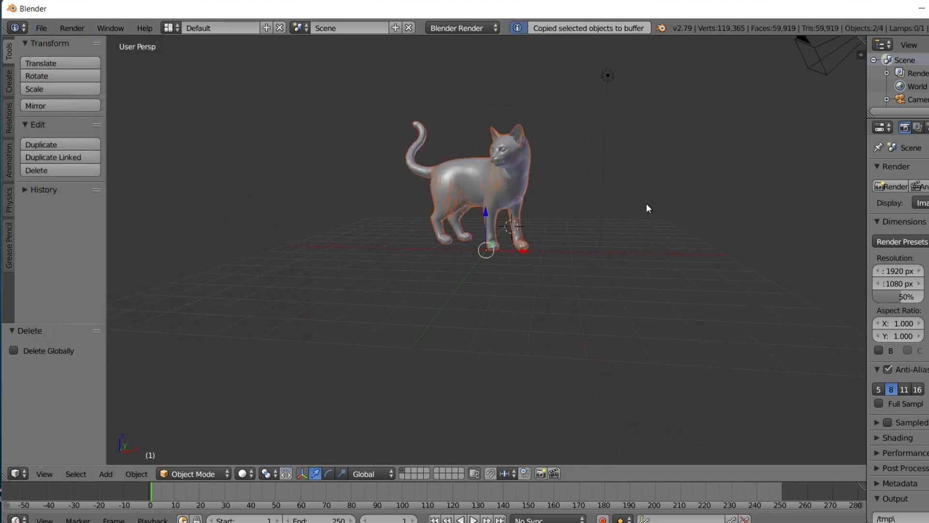
Open a second Blender instance, paste the copied cat into it and quit the first instance
key("super")
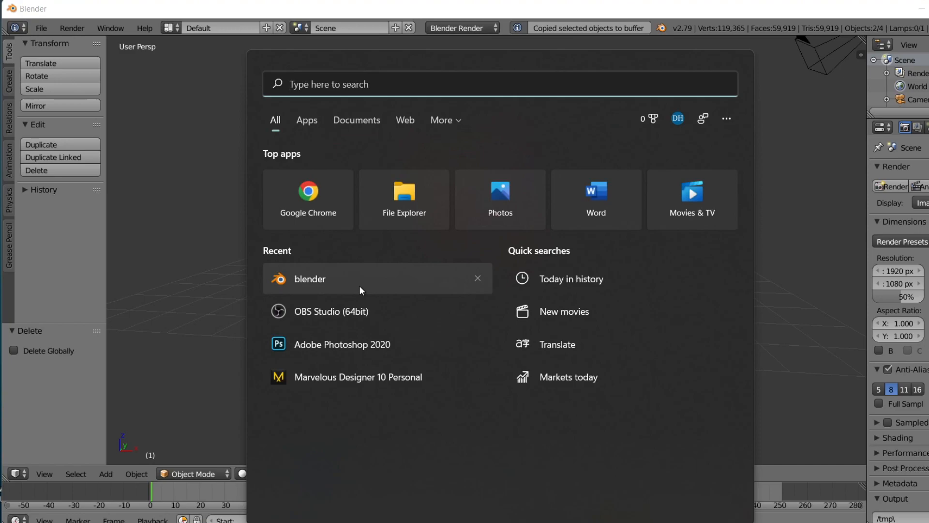
left_click(340, 279)
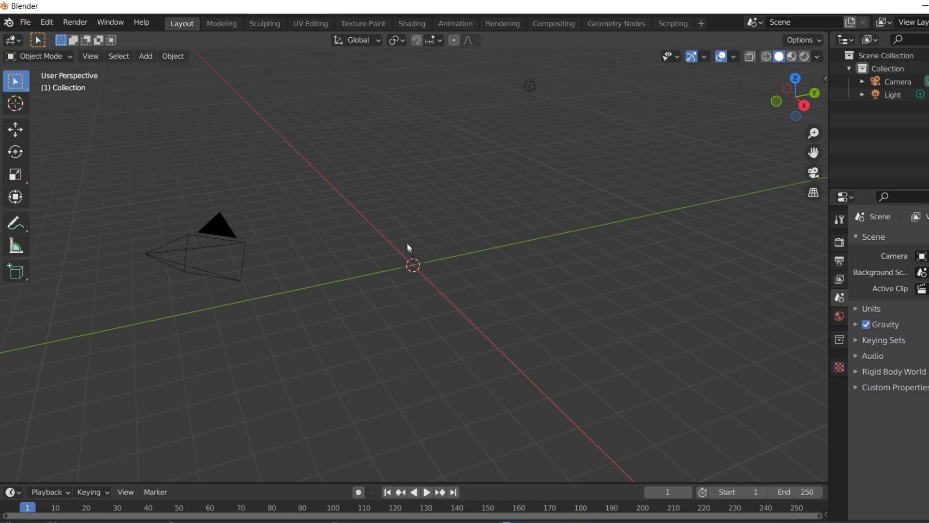
key("ctrl+v")
middle_click_drag(590, 197, 567, 196)
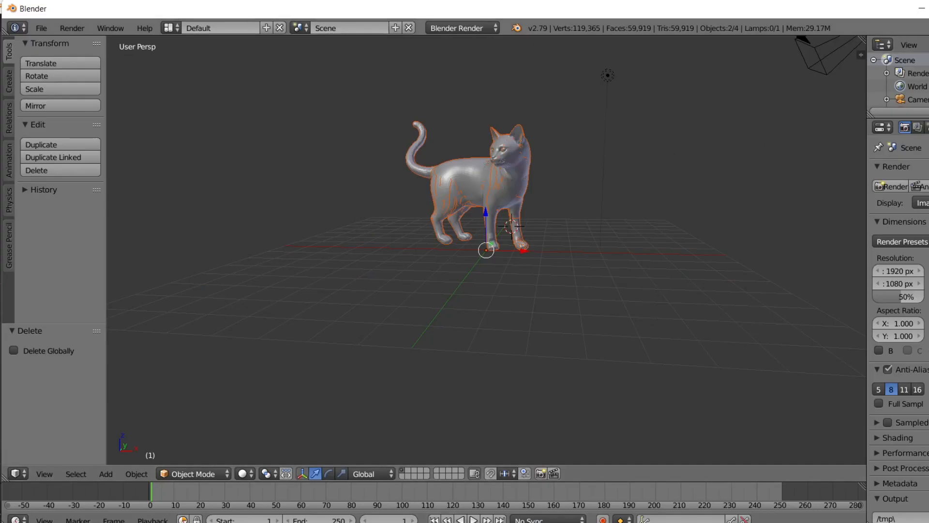
left_click(928, 8)
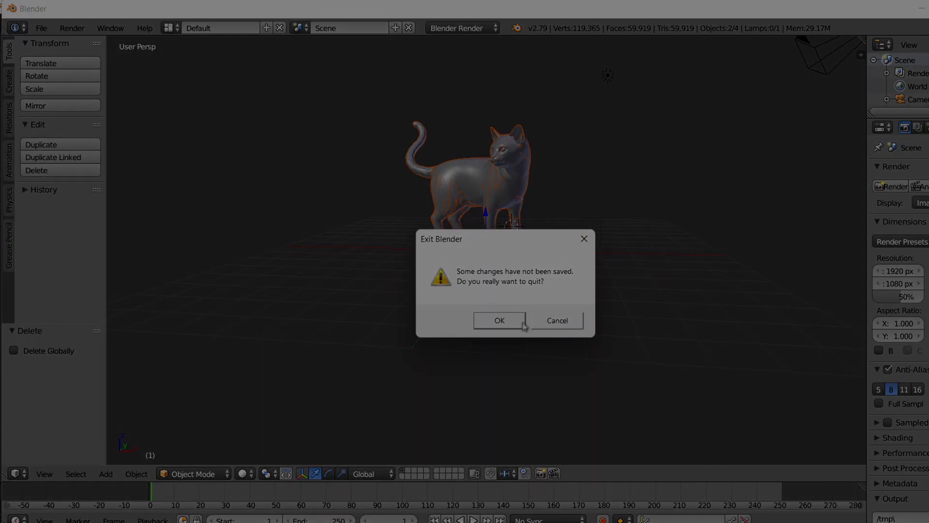